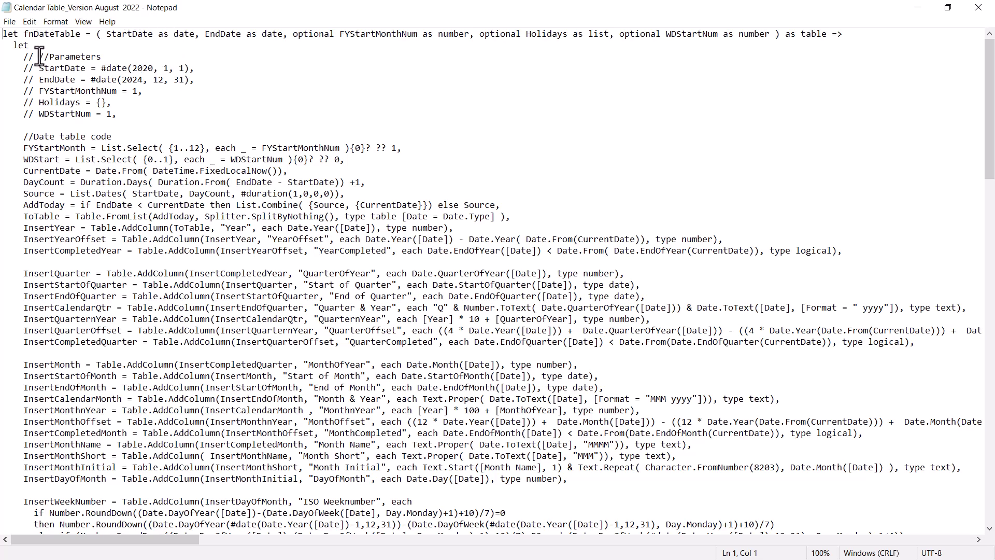
Copy the entire calendar table code from the Notepad file and switch to Power Query Editor.
click(59, 152)
key(ctrl+a)
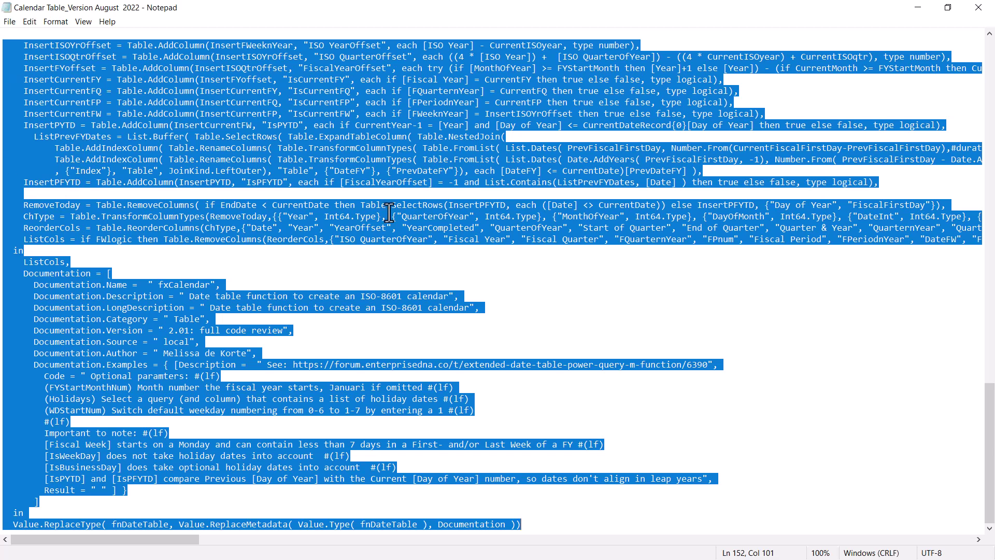
key(alt+Tab)
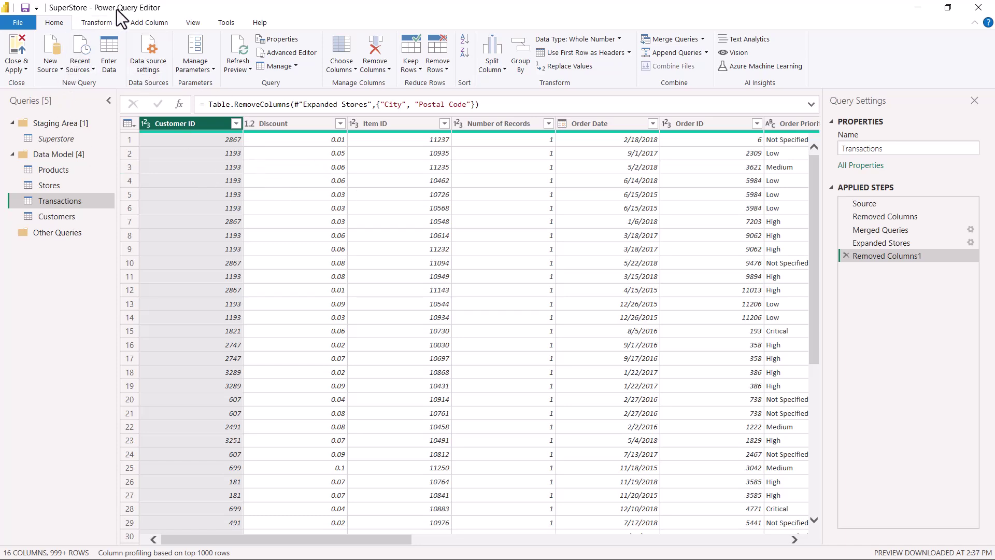
Create a blank query and open its code in the Advanced Editor.
click(61, 71)
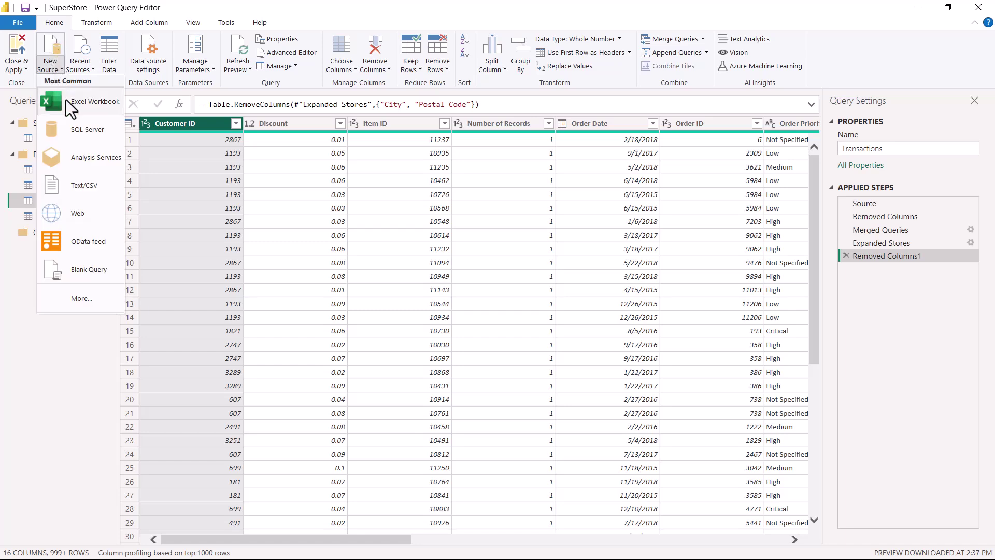
click(77, 271)
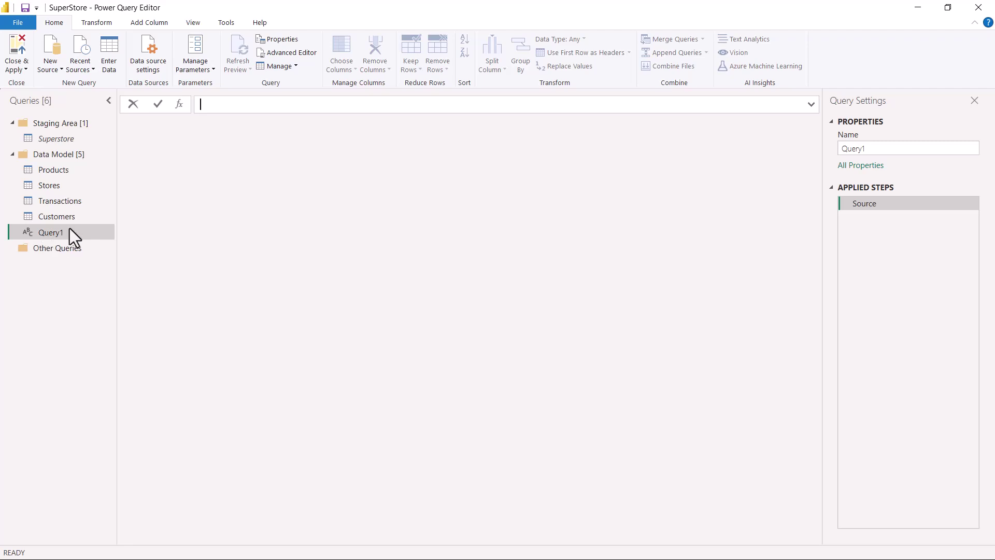
click(280, 53)
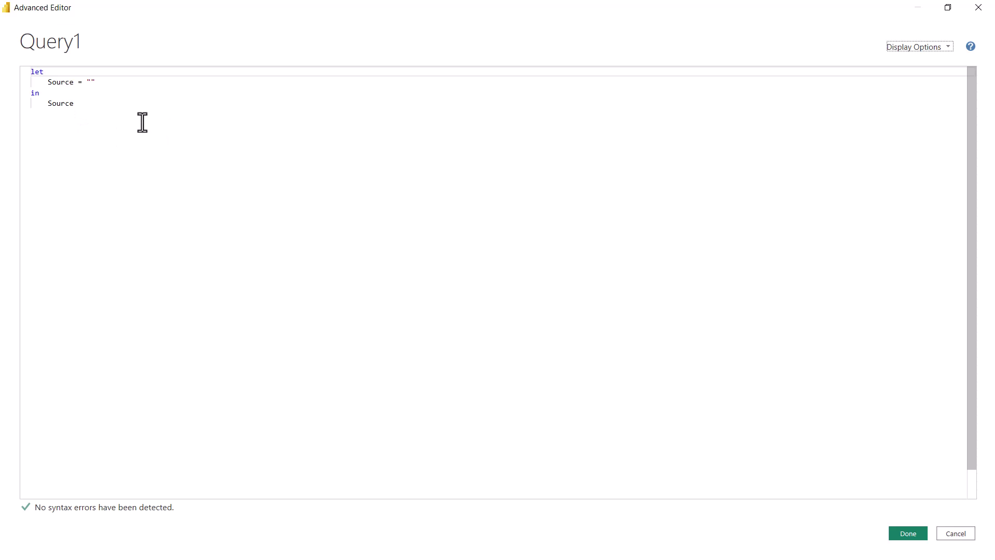
Replace the blank query's default code with the copied fnDateTable calendar code, check it for syntax errors and apply it.
click(77, 106)
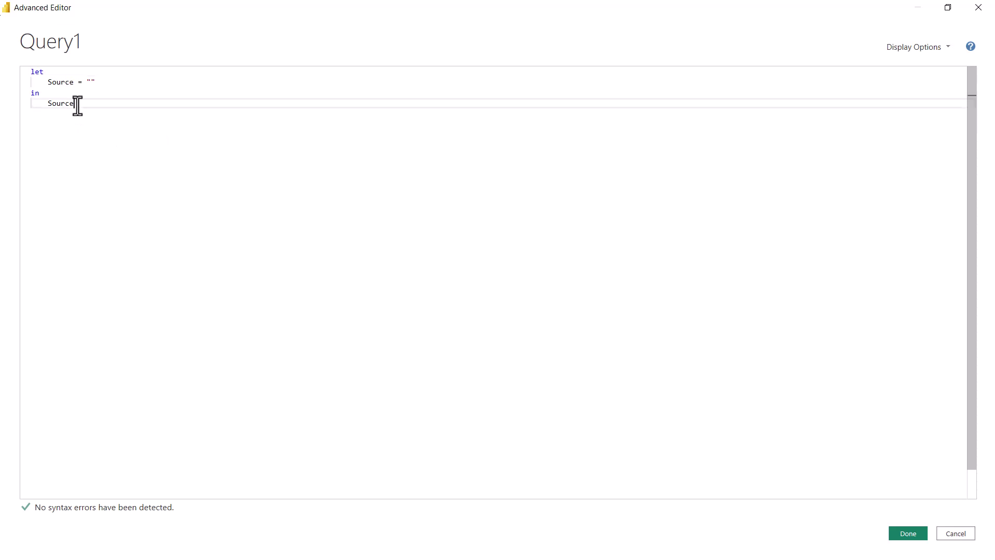
drag(73, 105, 29, 78)
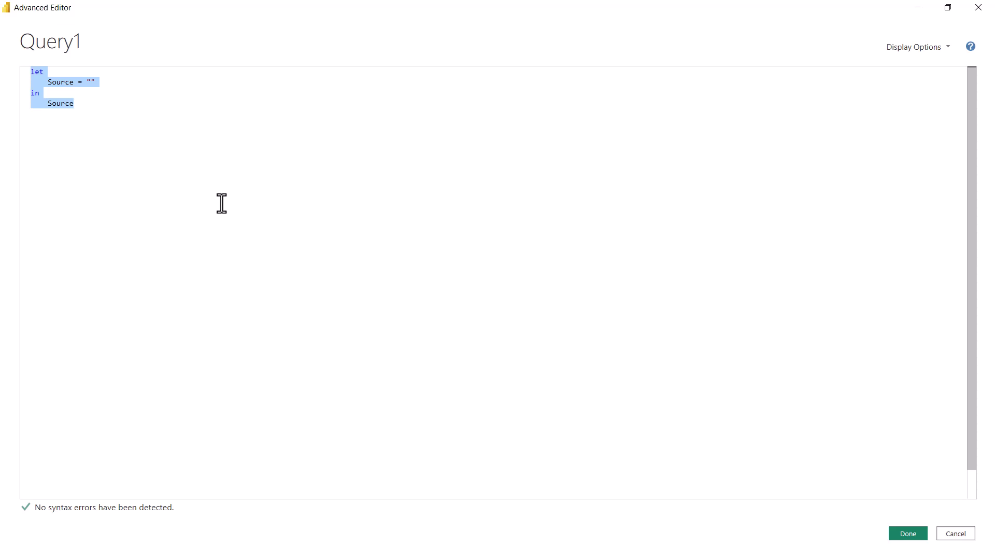
key(ctrl+v)
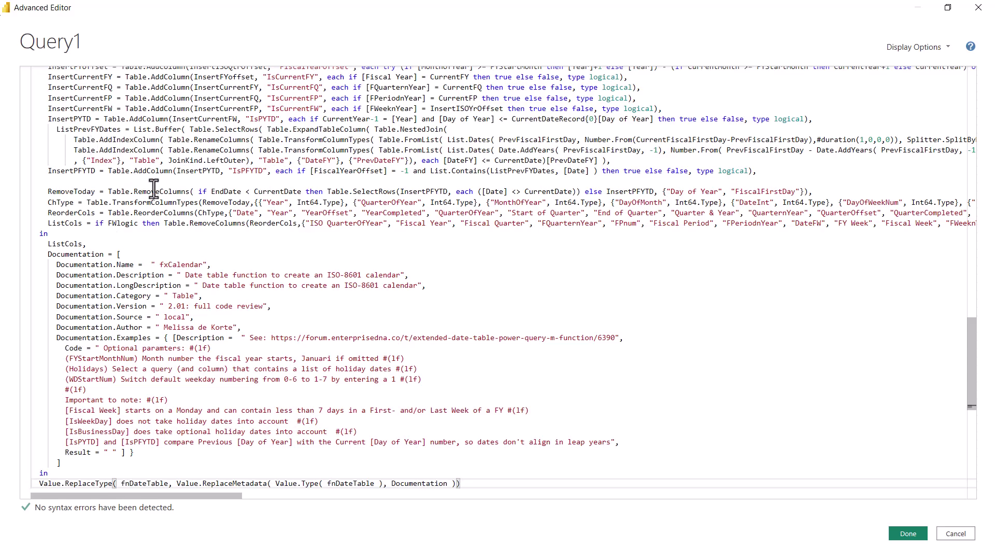
scroll(180, 321, up, 15)
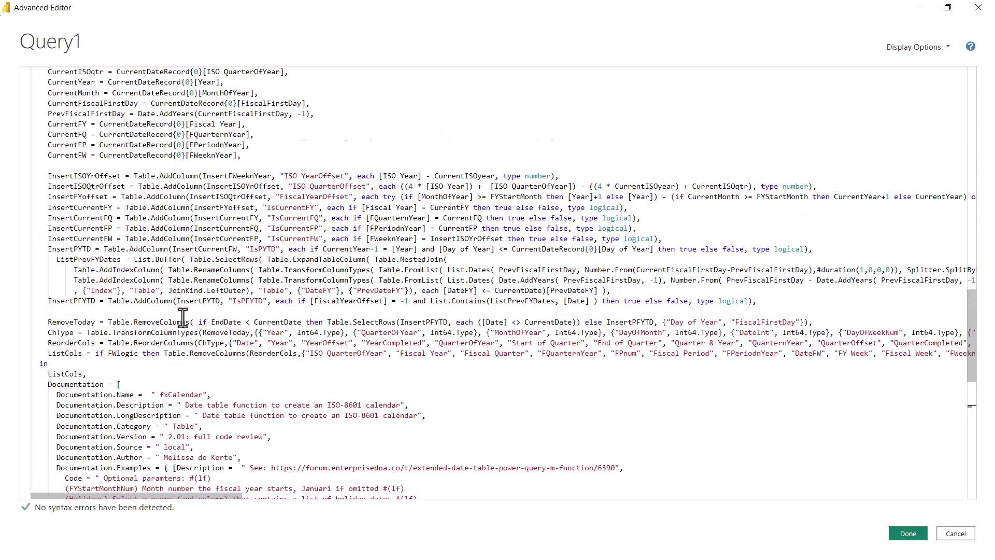
scroll(183, 319, up, 15)
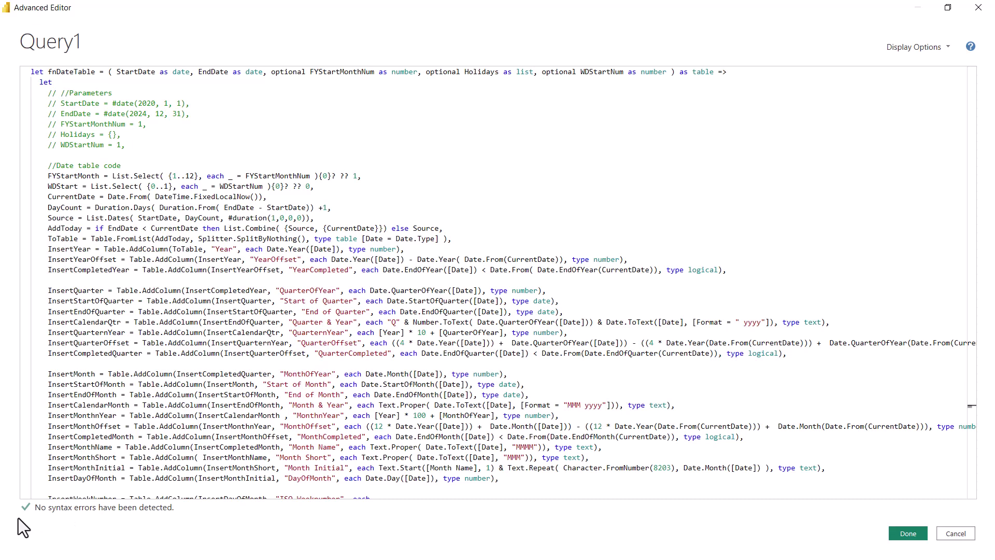
mouse_move(12, 479)
mouse_down()
mouse_move(28, 513)
mouse_move(212, 538)
mouse_up()
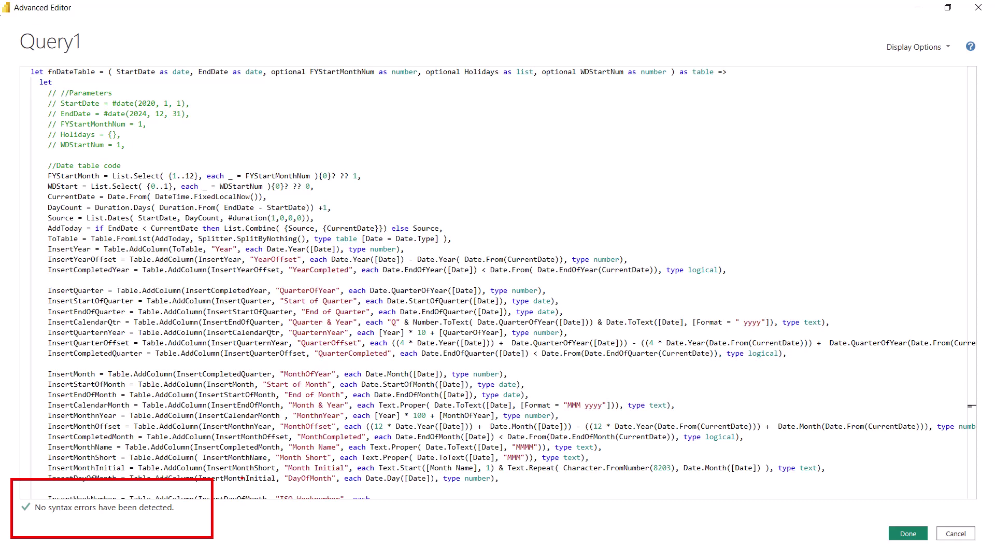
key(Escape)
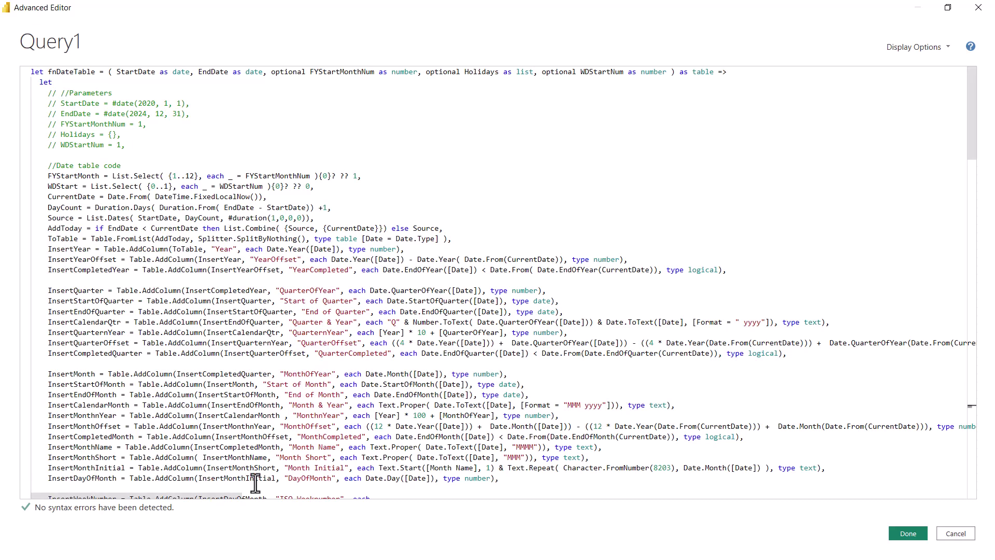
click(908, 535)
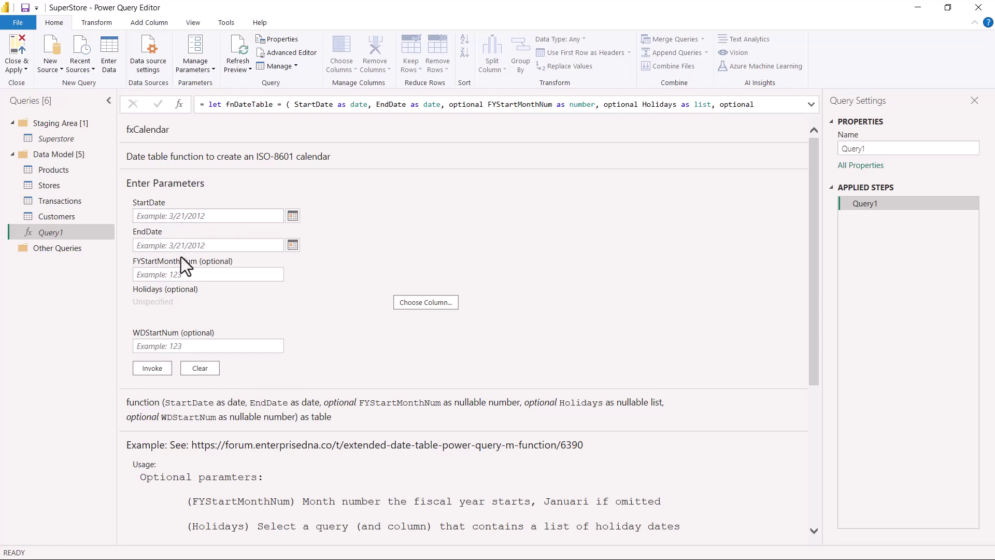
Examine the Order Date and Ship Date columns in the Transactions query.
click(43, 201)
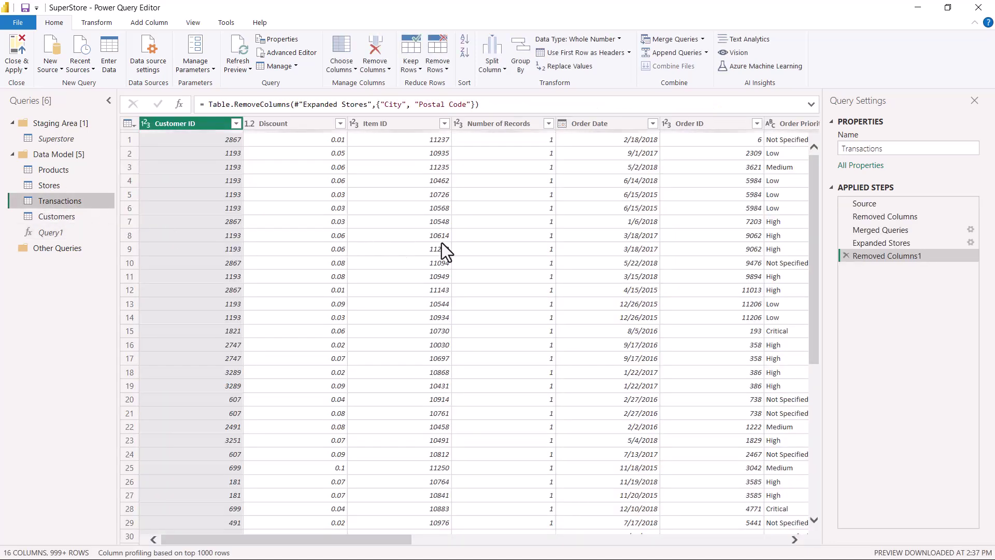
click(599, 125)
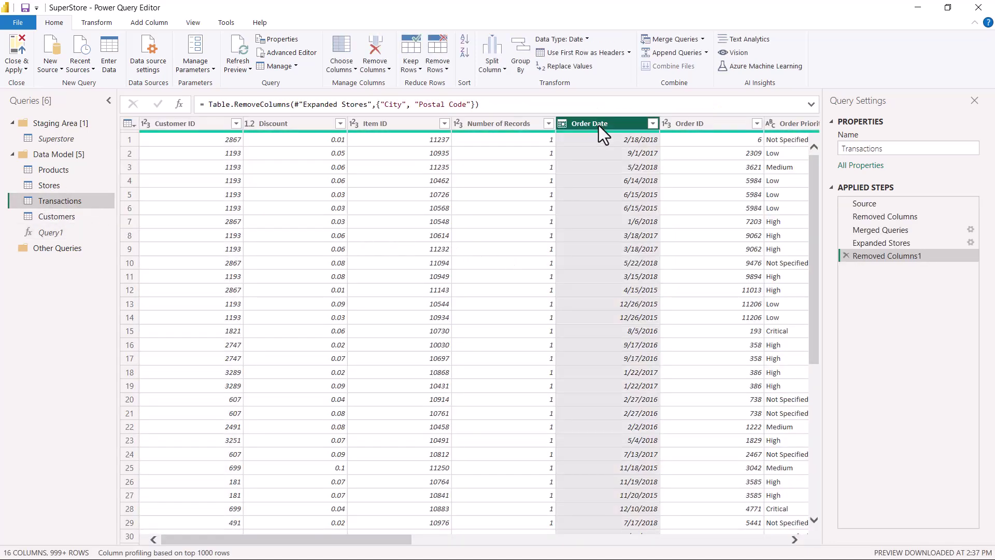
drag(375, 544, 652, 549)
click(604, 126)
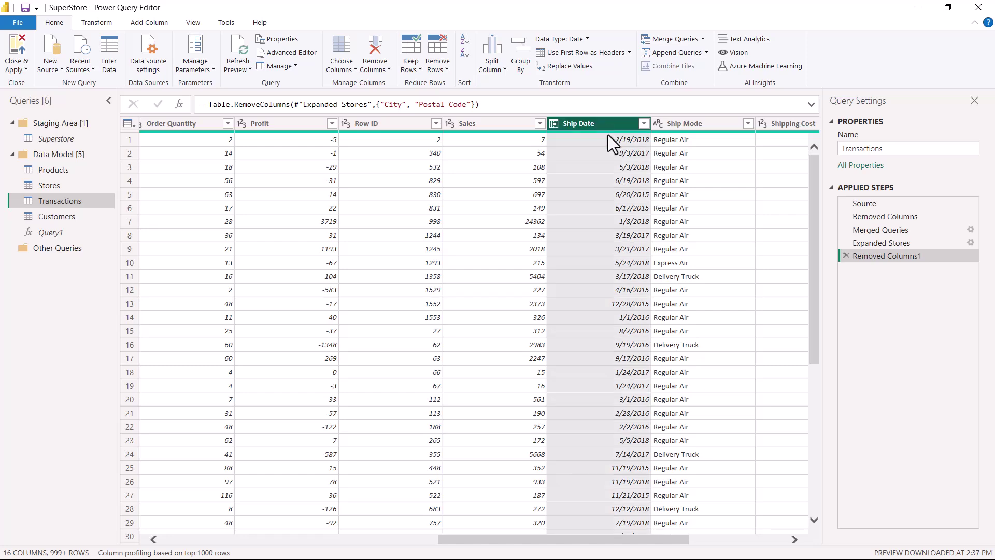
drag(538, 539, 291, 544)
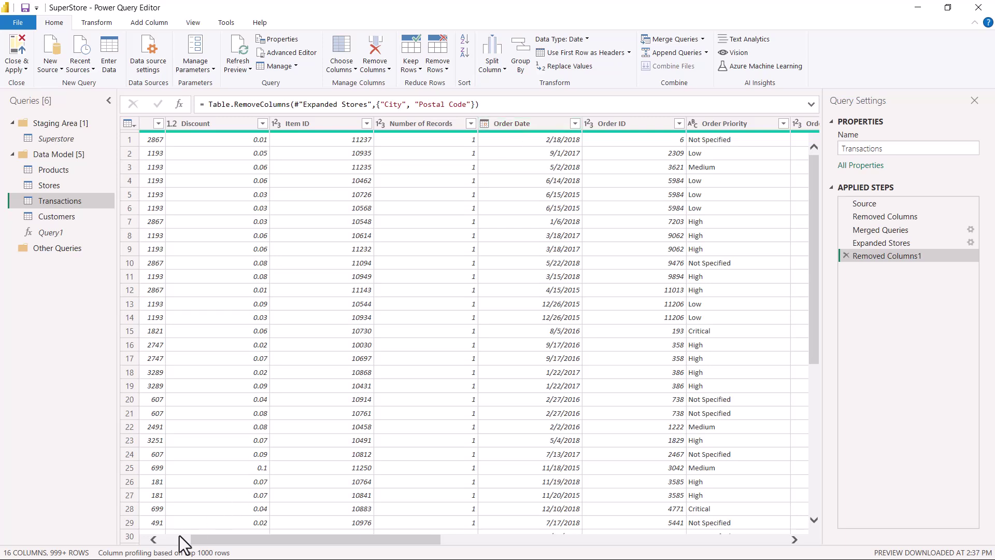
Select the Order Date column and base column profiling on the entire data set.
click(532, 124)
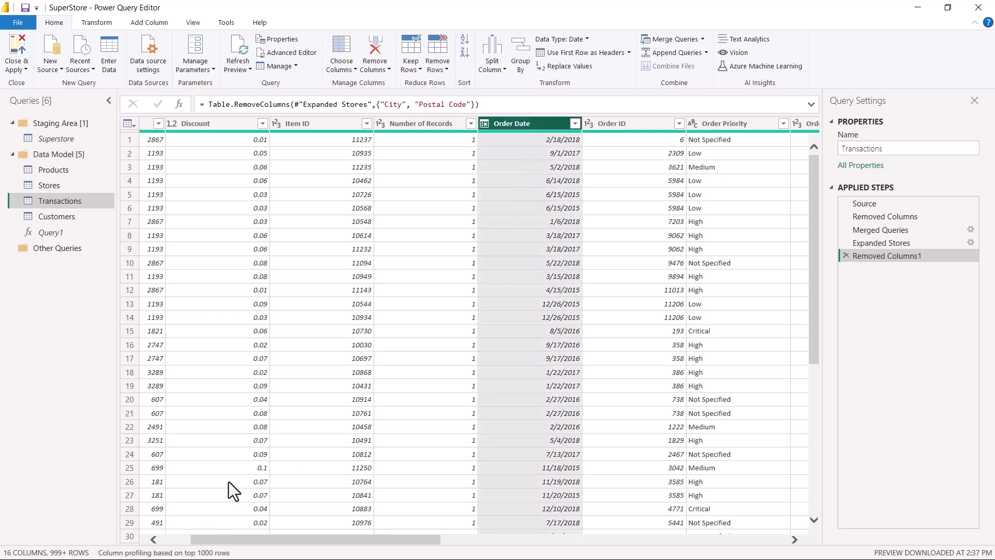
click(167, 553)
click(127, 543)
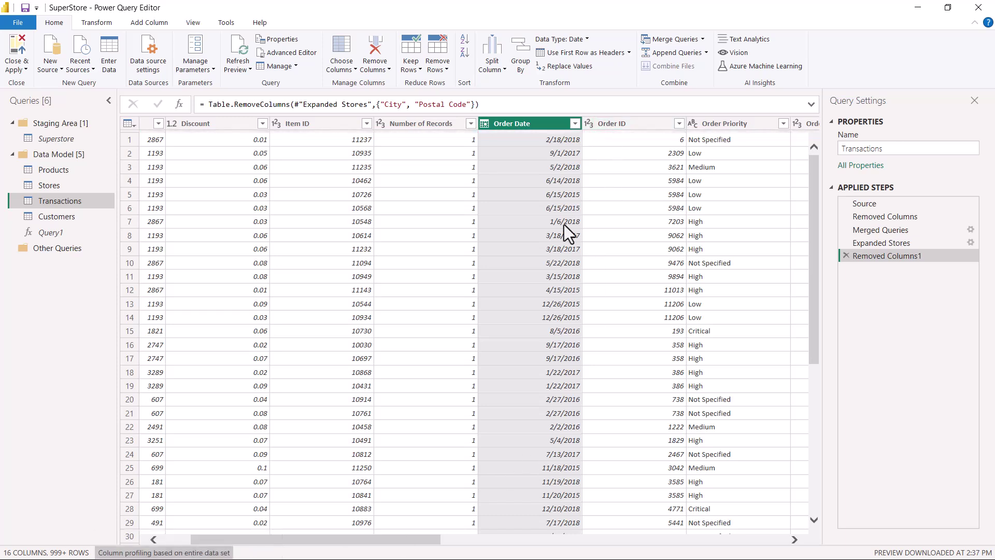
Check the earliest and latest Order Date by sorting the column ascending and descending, and remove the sort.
click(576, 124)
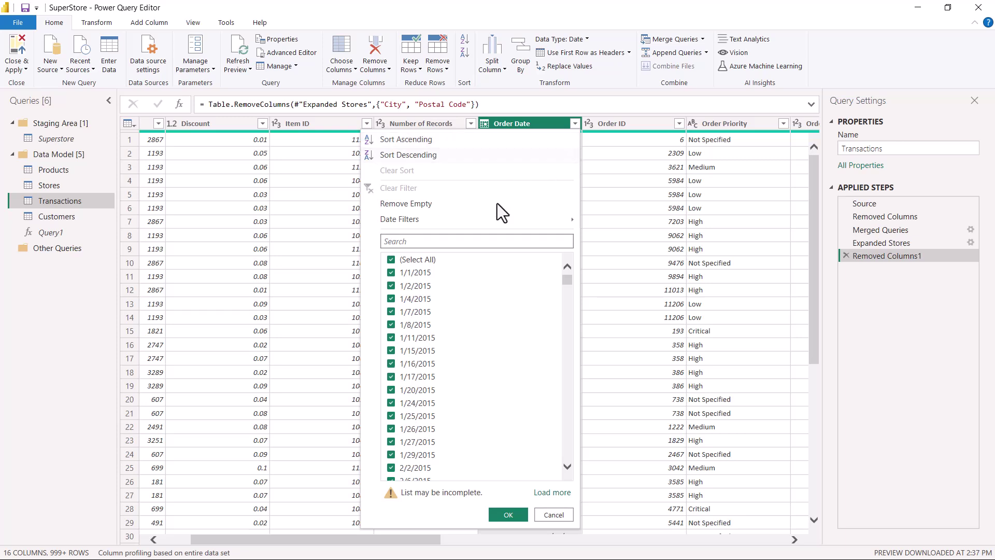
click(403, 141)
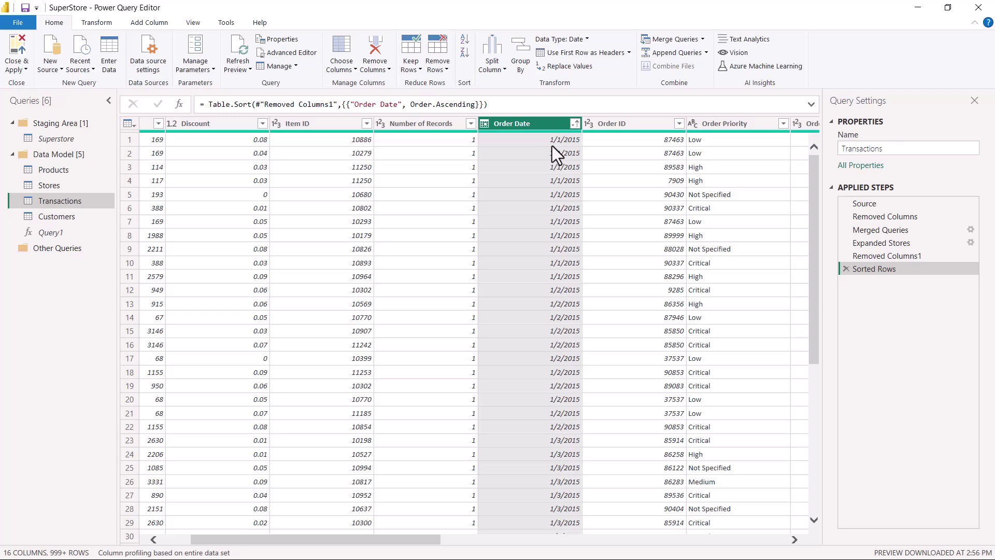
click(573, 123)
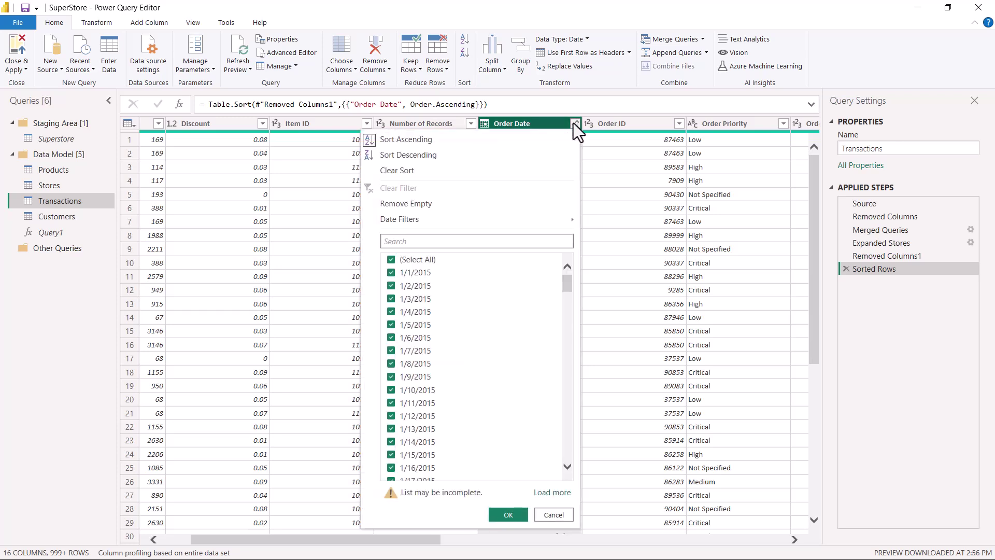
click(418, 155)
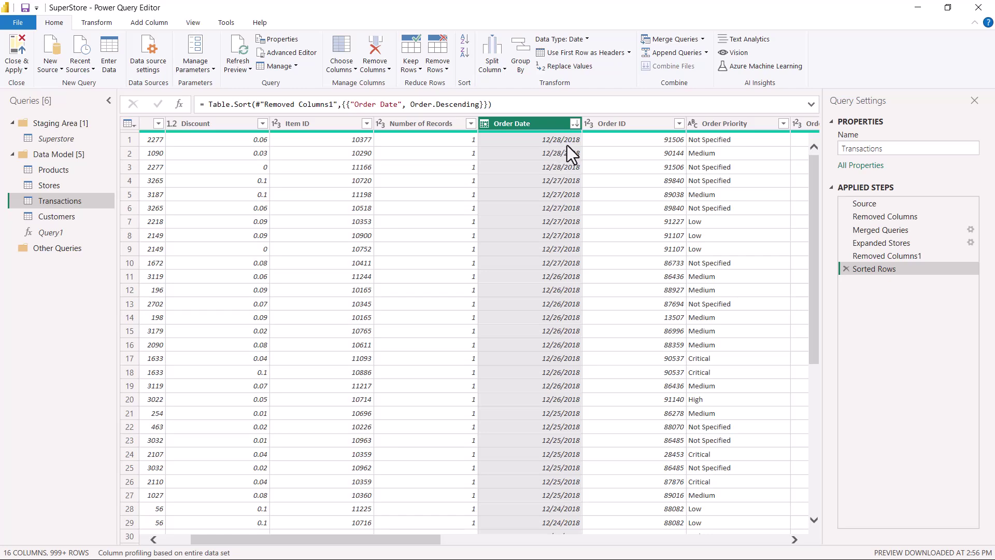
scroll(567, 145, right, 2)
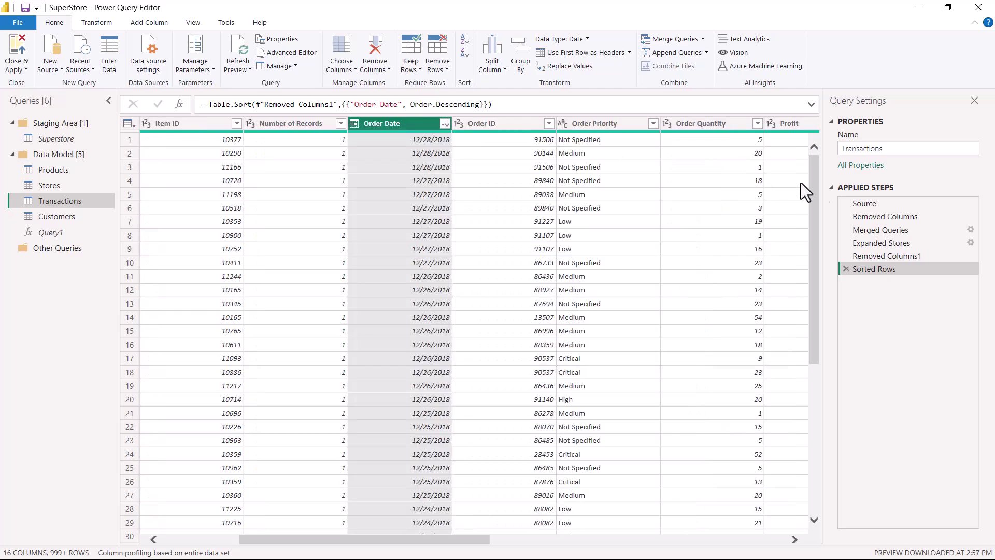
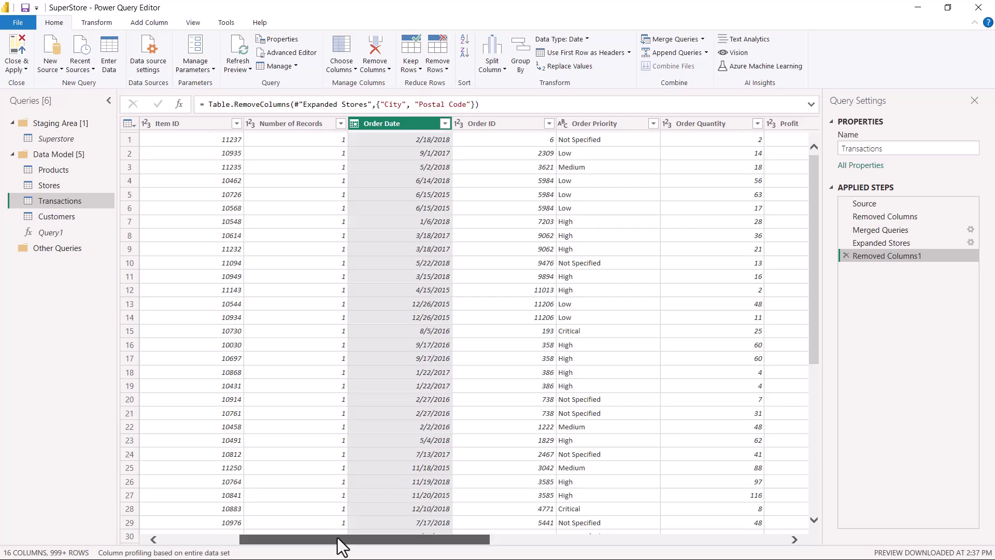
Check the earliest and latest Ship Date by sorting the column ascending and descending, and delete the Sorted Rows step.
drag(337, 537, 530, 538)
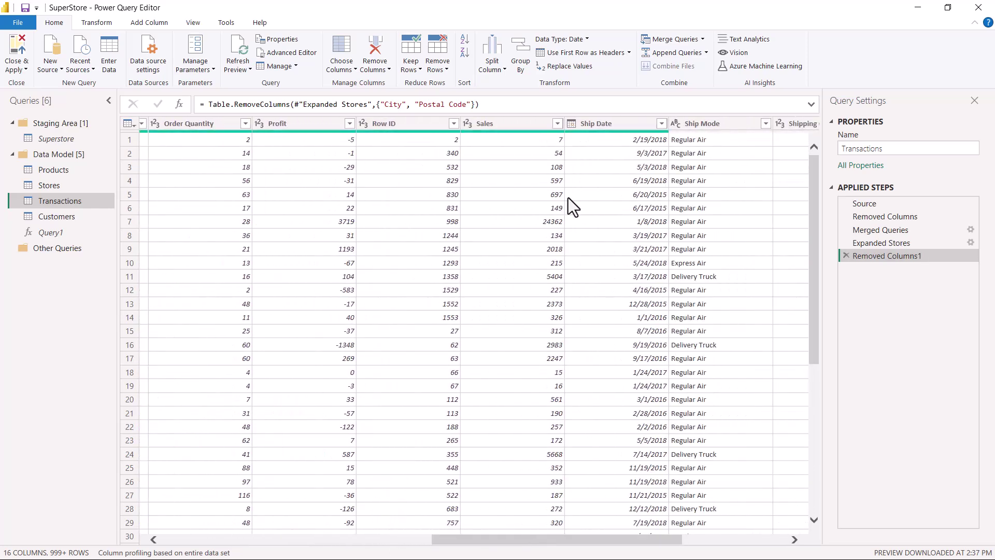
click(597, 123)
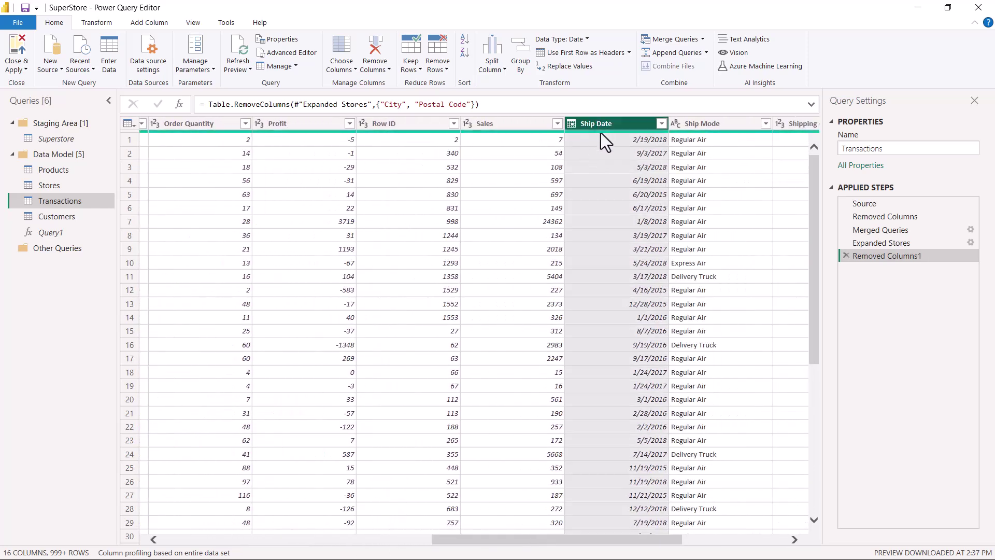
click(662, 123)
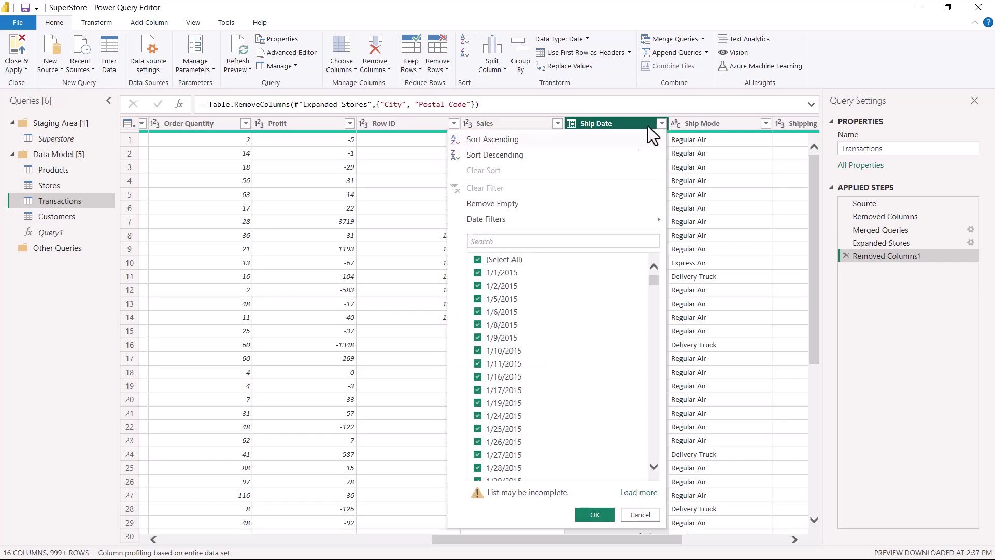
click(496, 140)
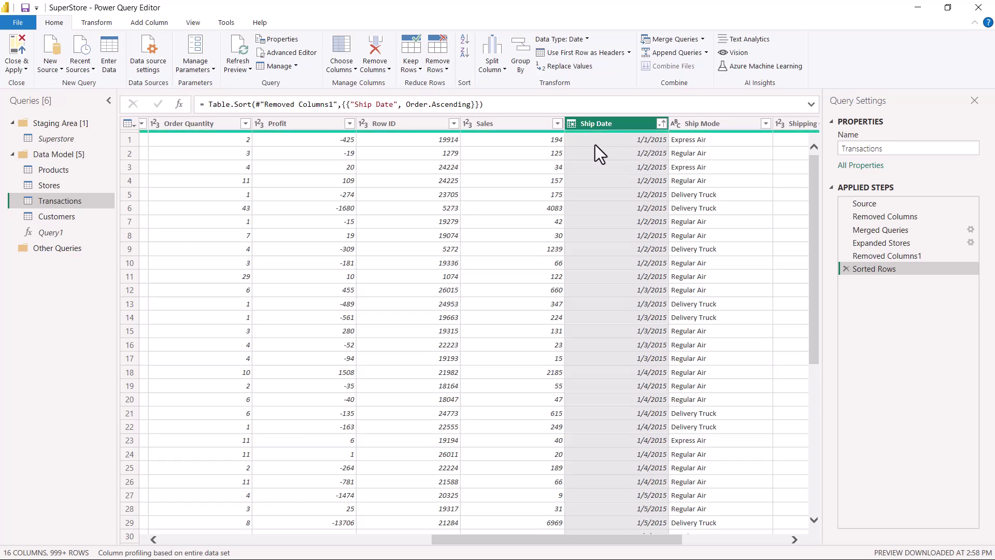
click(662, 125)
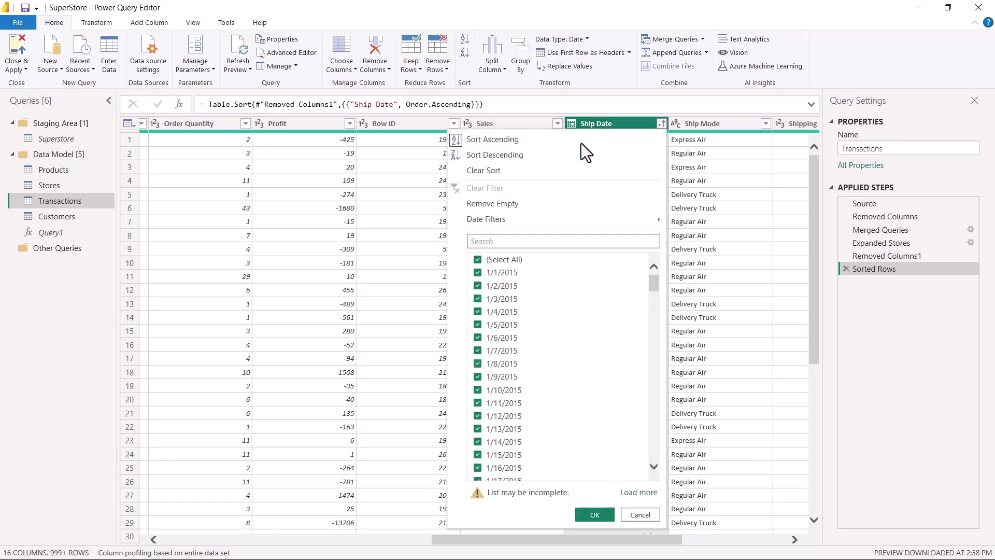
click(489, 155)
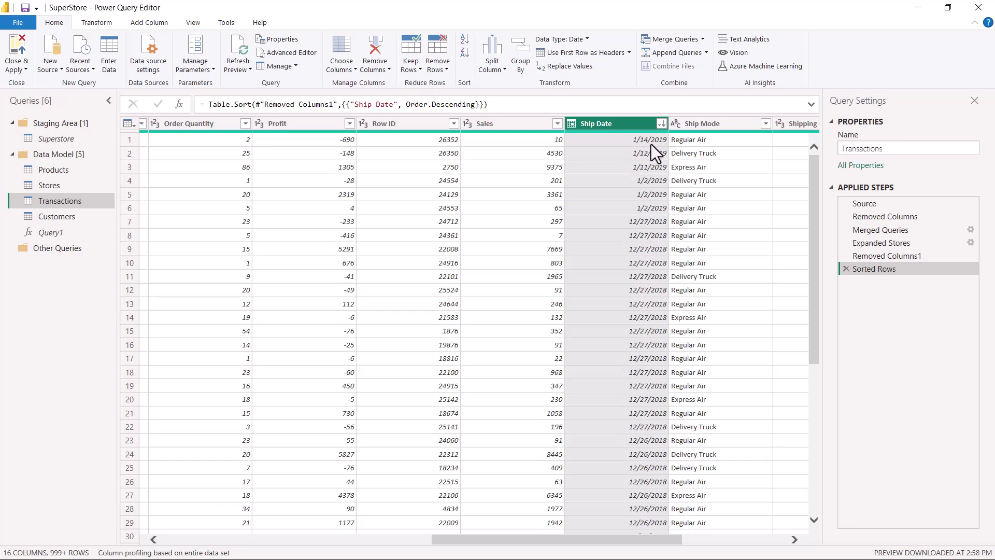
click(846, 269)
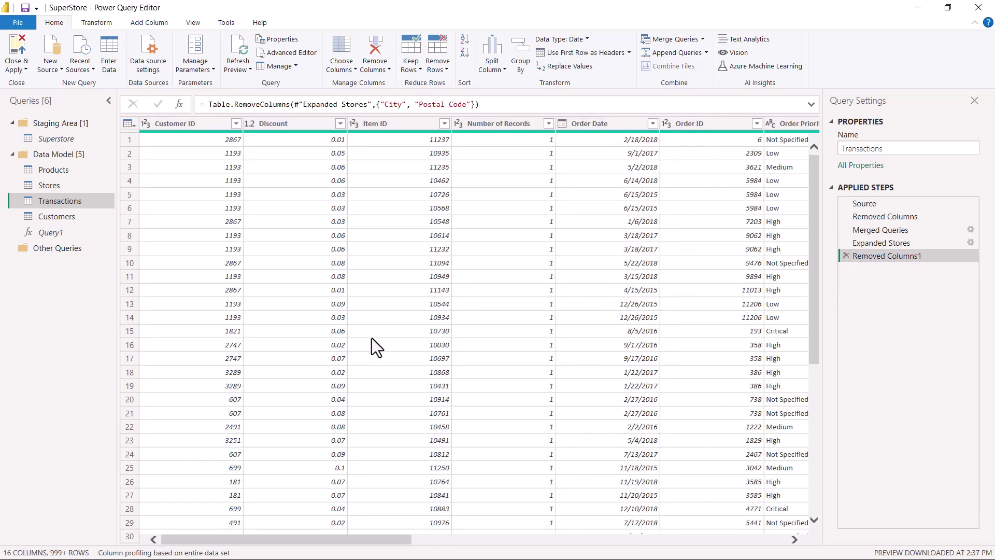
Set the StartDate parameter of the Query1 calendar function to 1/1/2015.
click(45, 234)
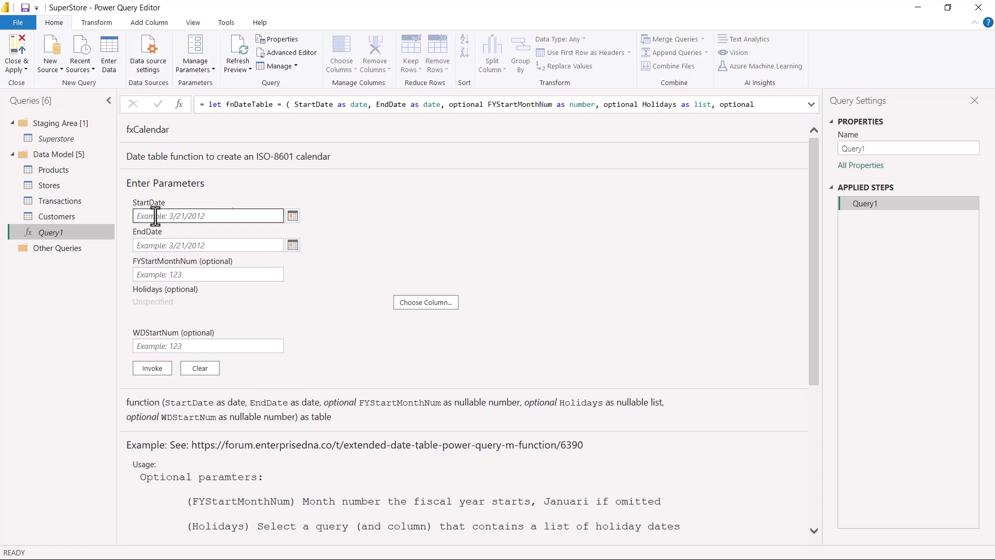
click(293, 216)
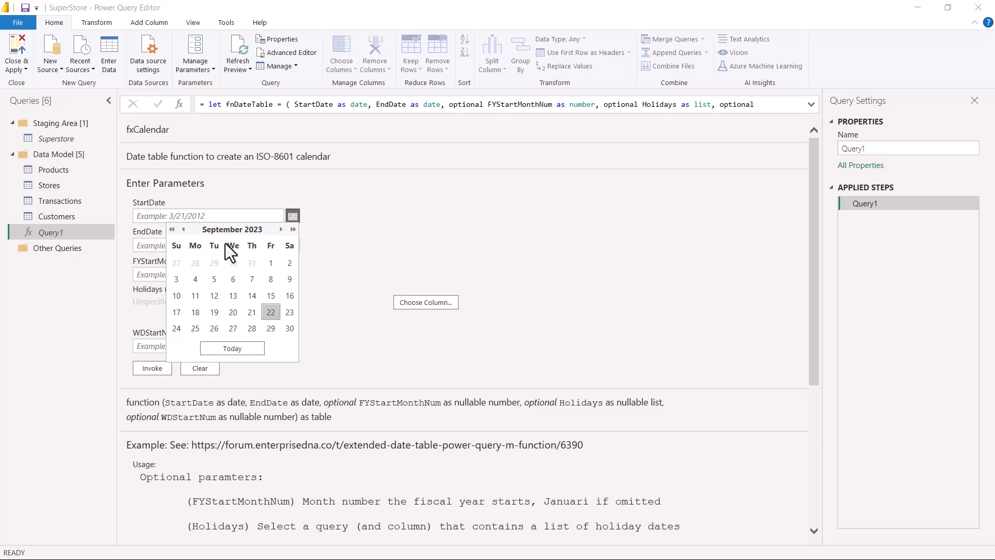
click(252, 265)
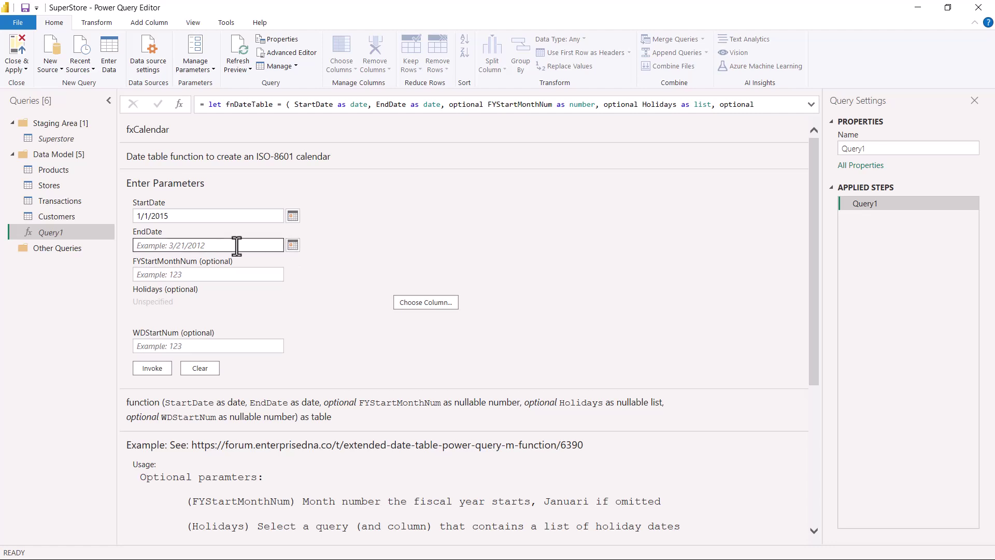
Set the EndDate parameter of the calendar function to 2/1/2019.
click(293, 245)
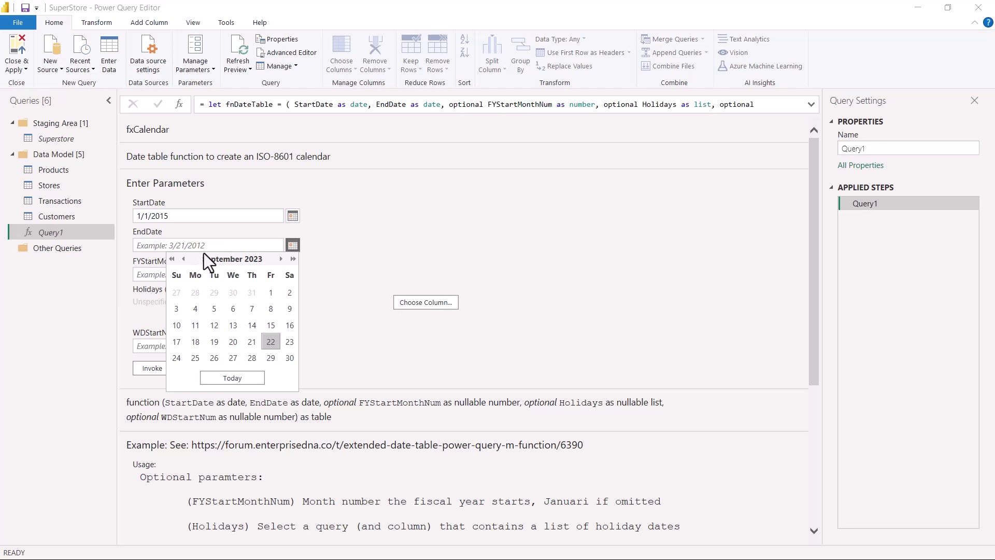
scroll(203, 253, up, 20)
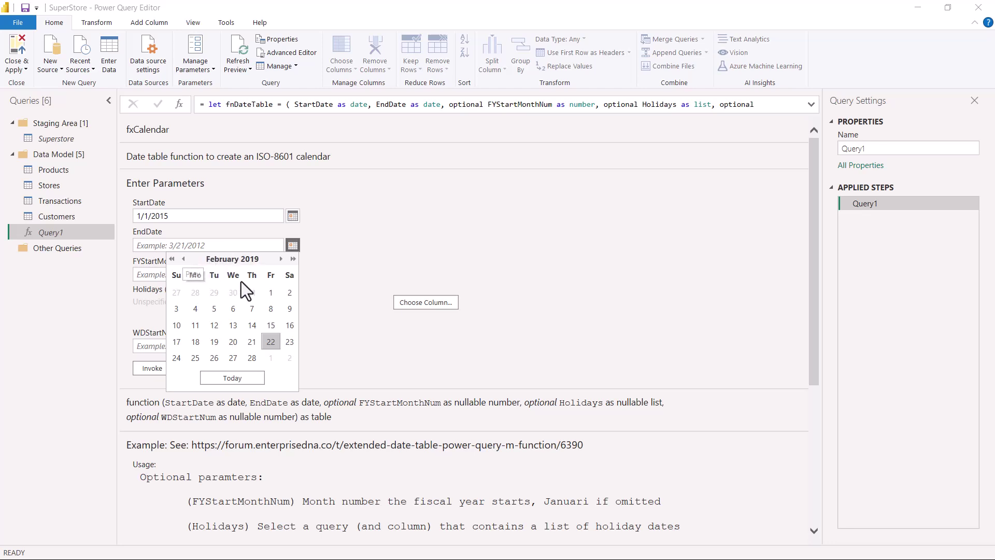
click(270, 296)
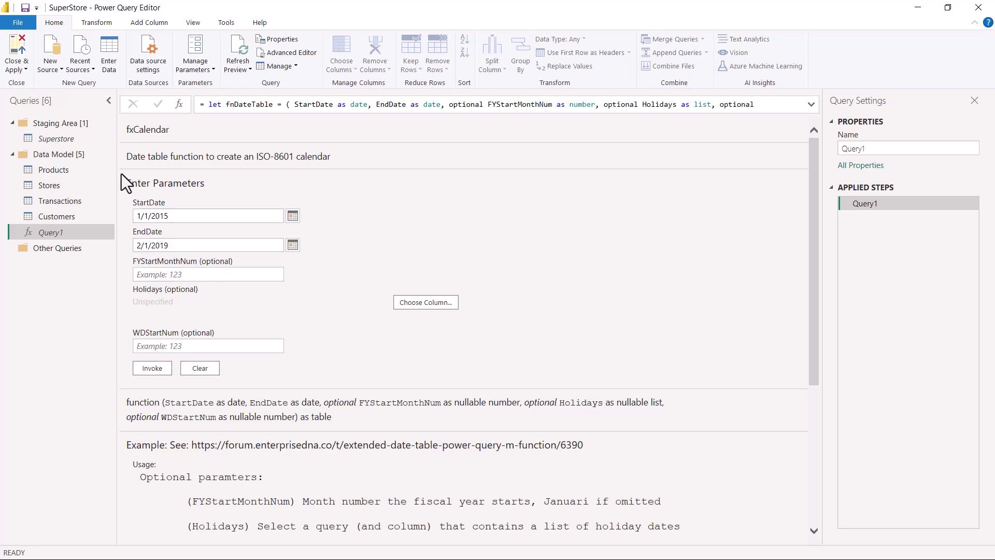
Set the FYStartMonthNum parameter to 7 and invoke the calendar function.
click(176, 272)
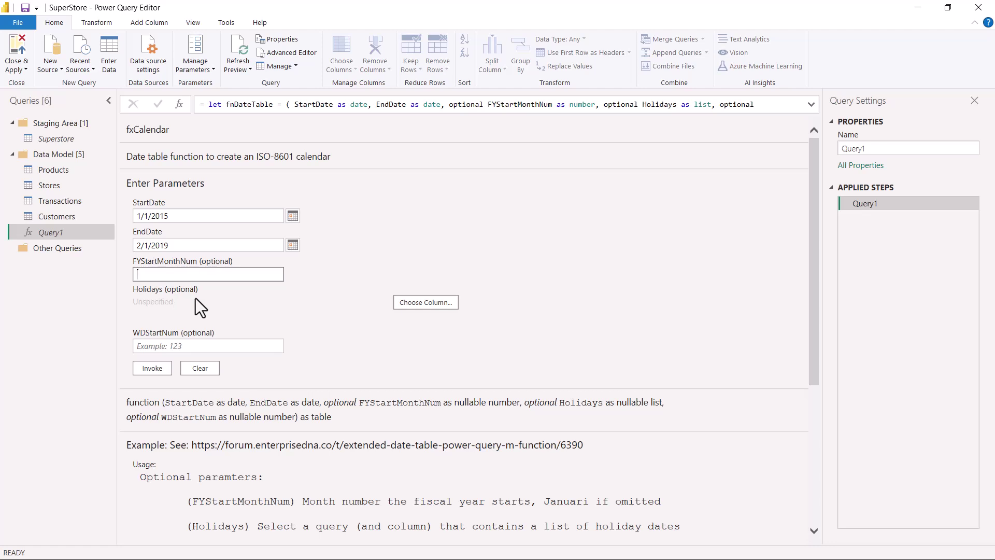
text(7)
click(151, 371)
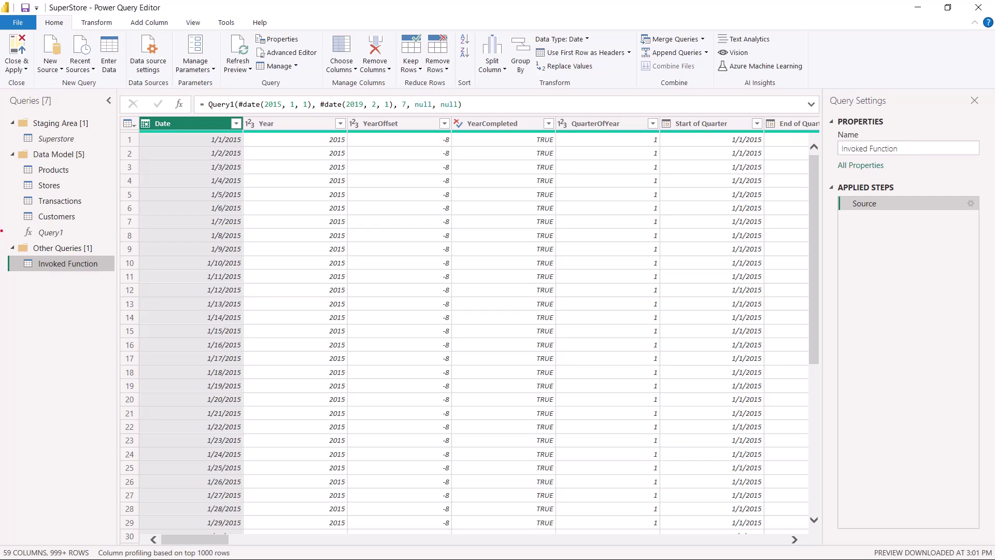
Examine the invoked date table, including its Year, YearOffset and YearCompleted columns.
drag(3, 224, 109, 286)
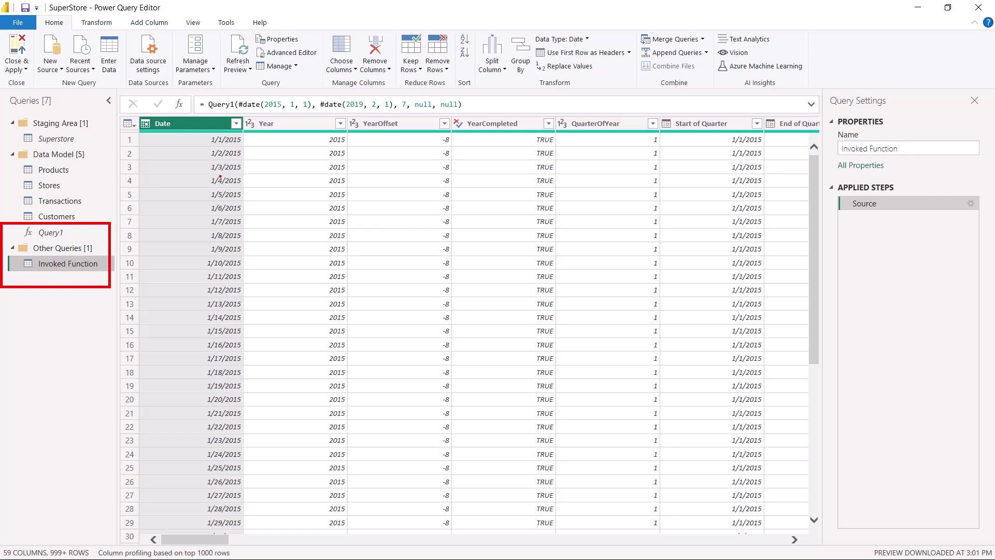
key(Escape)
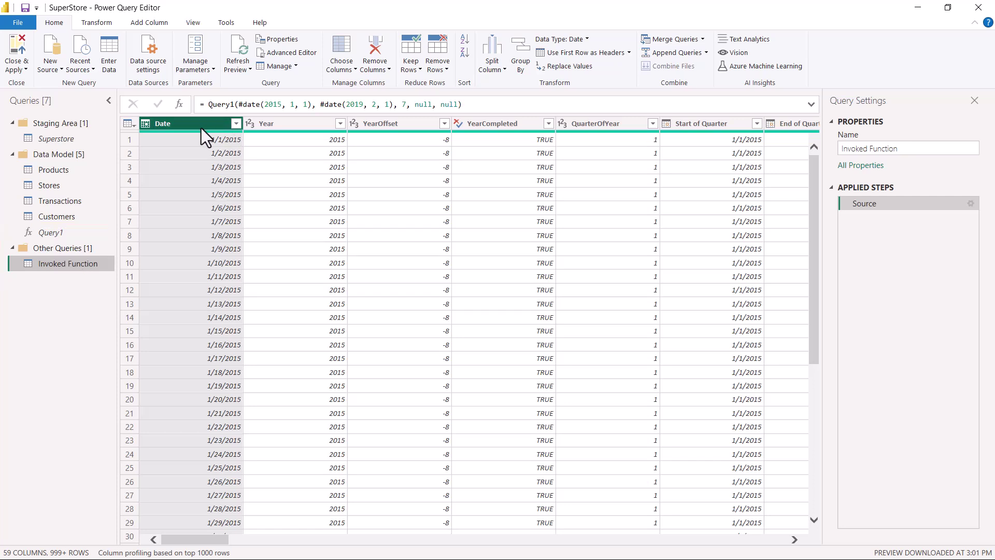
click(287, 122)
click(377, 127)
click(471, 129)
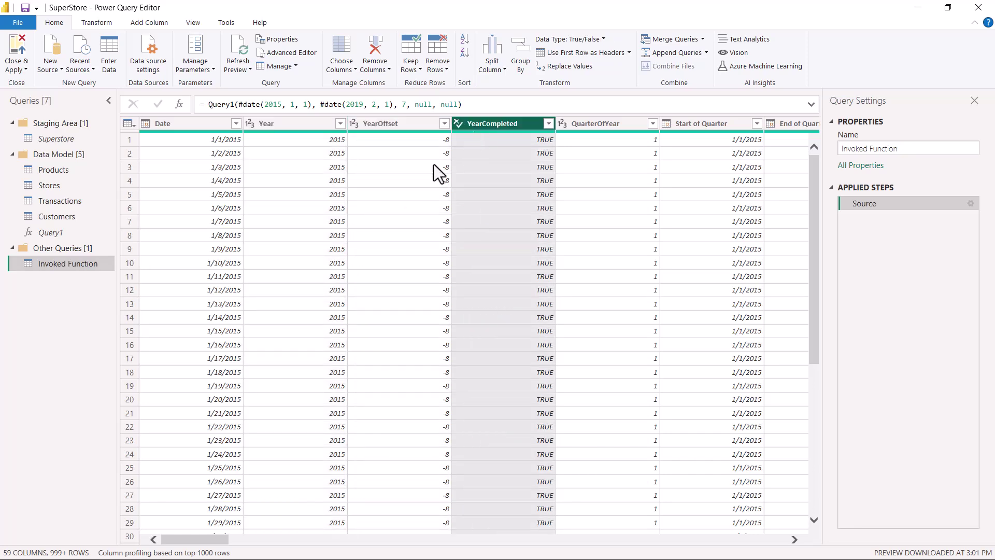
mouse_move(199, 540)
mouse_down()
mouse_move(373, 541)
mouse_move(195, 541)
mouse_up()
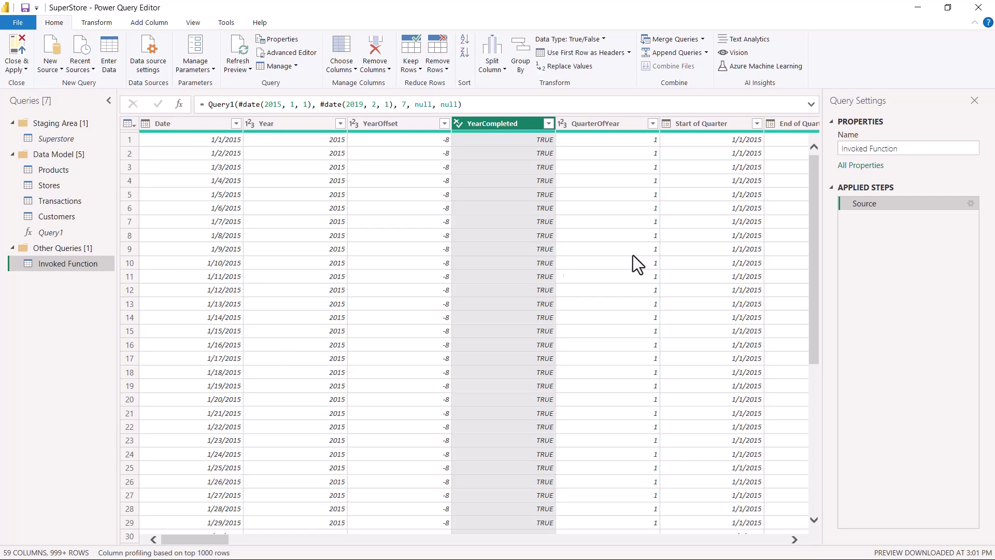
Rename the Invoked Function query as Dates.
drag(906, 147, 837, 154)
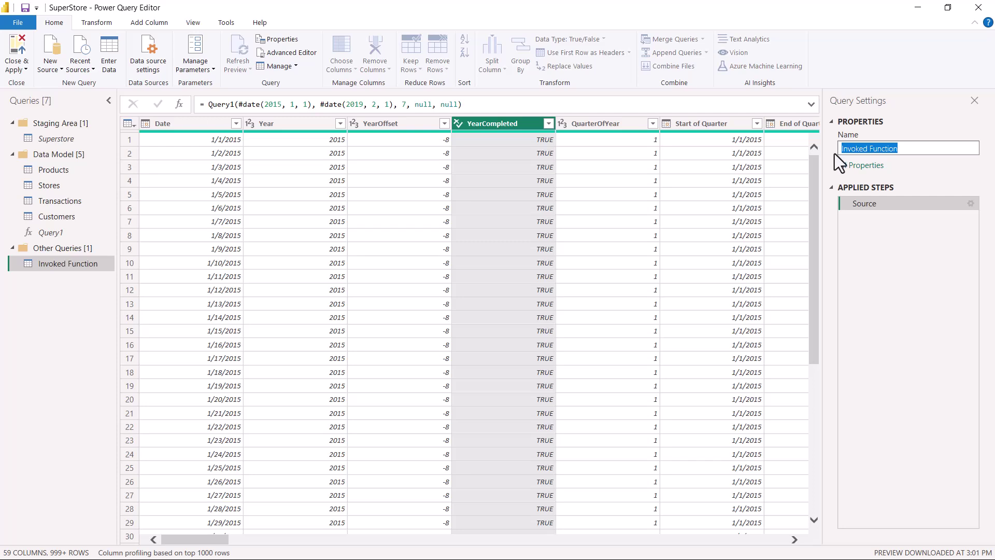
text(Dates)
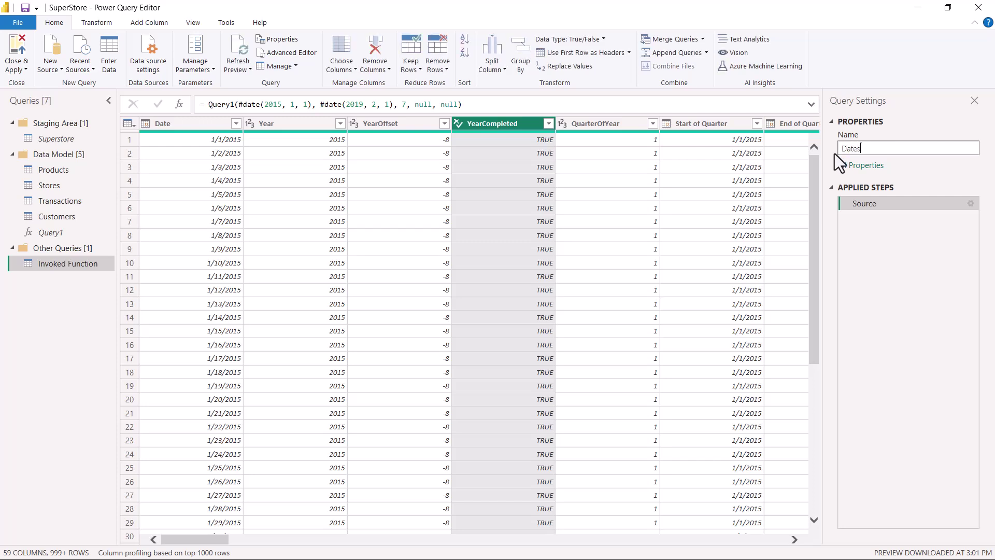
key(Return)
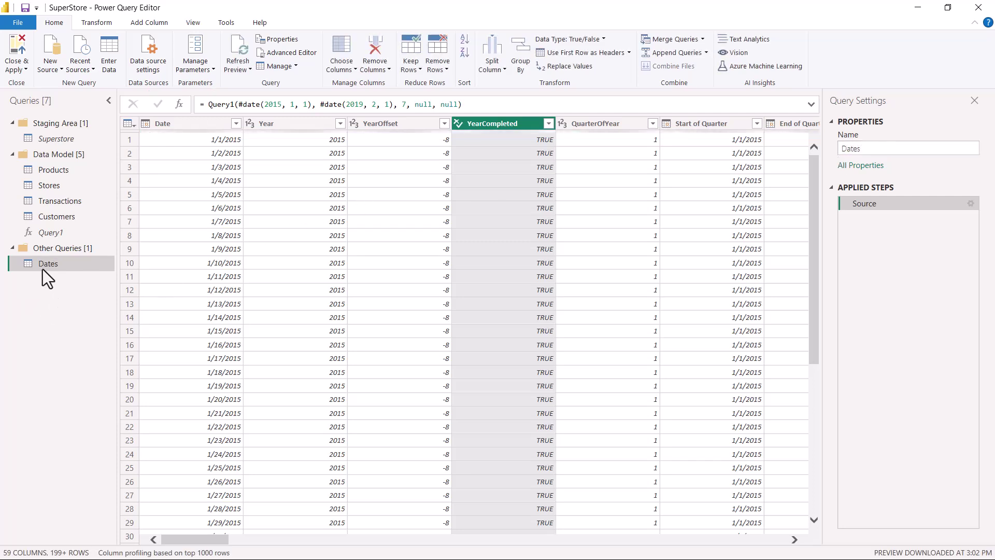
Move the Dates query into the Data Model group and Query1 into Other Queries, and open the Products query.
drag(44, 265, 43, 287)
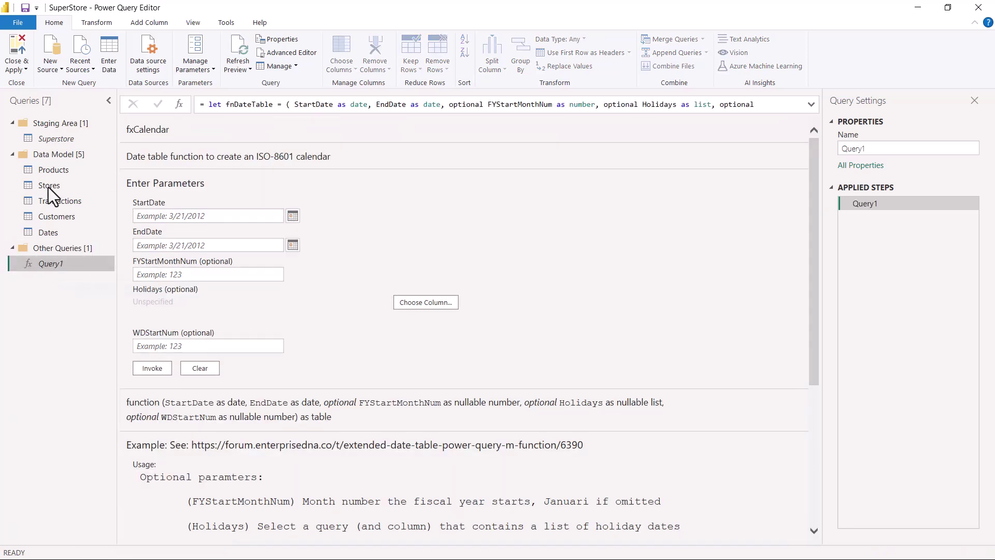
click(50, 169)
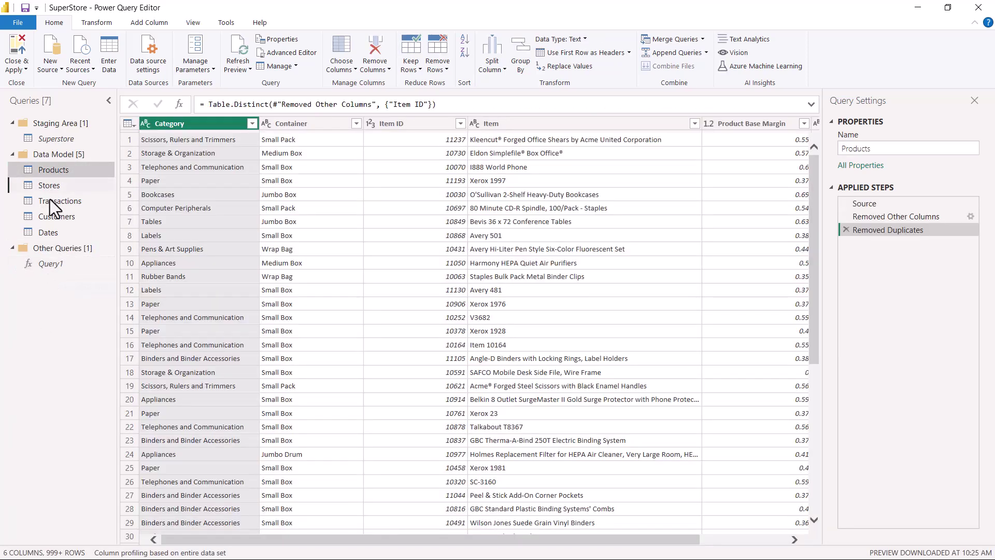